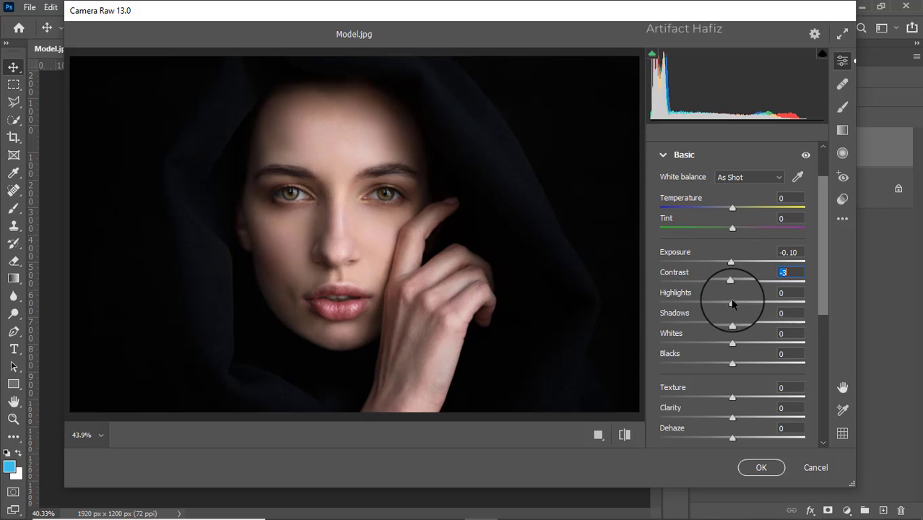
- Set Highlights to -15, Shadows to +31, Whites to +20, Blacks to +13, Texture to -4 and Clarity to +7 in the basic adjustments
left_click_drag(731, 303, 750, 356)
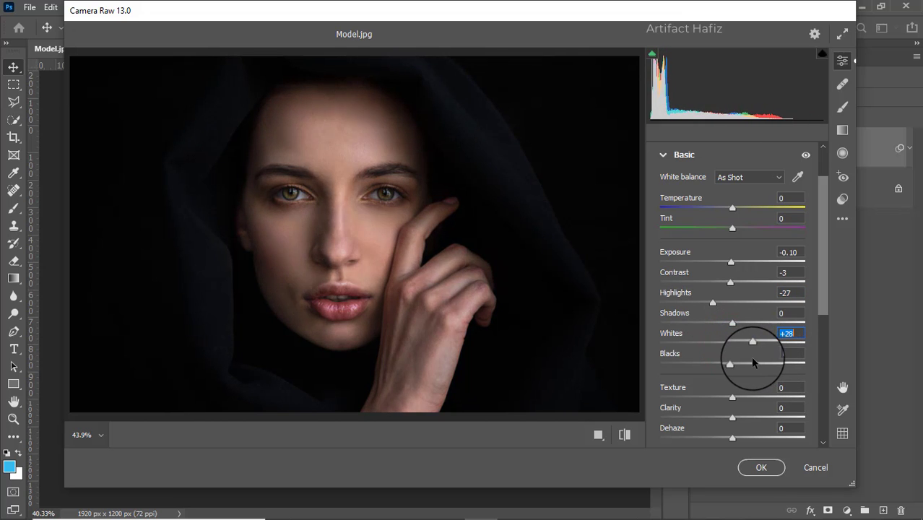
left_click(712, 305)
left_click_drag(713, 306, 722, 305)
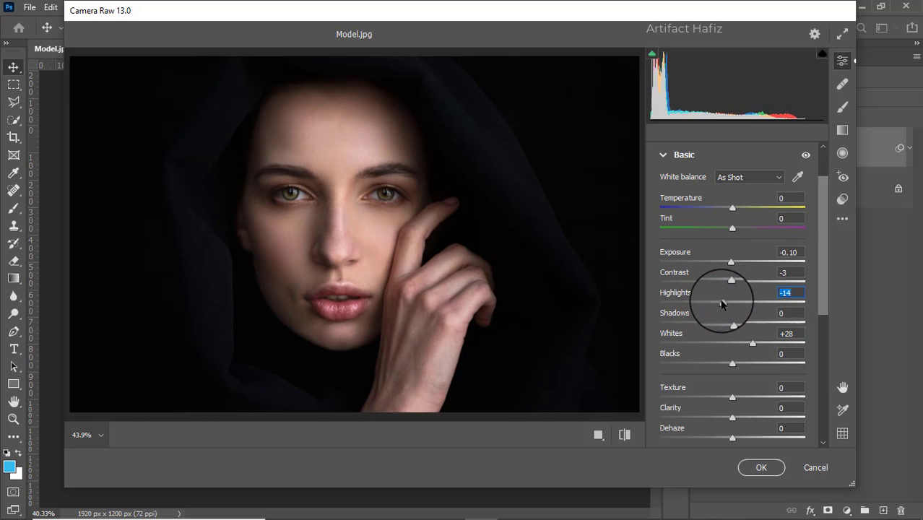
left_click_drag(753, 344, 753, 350)
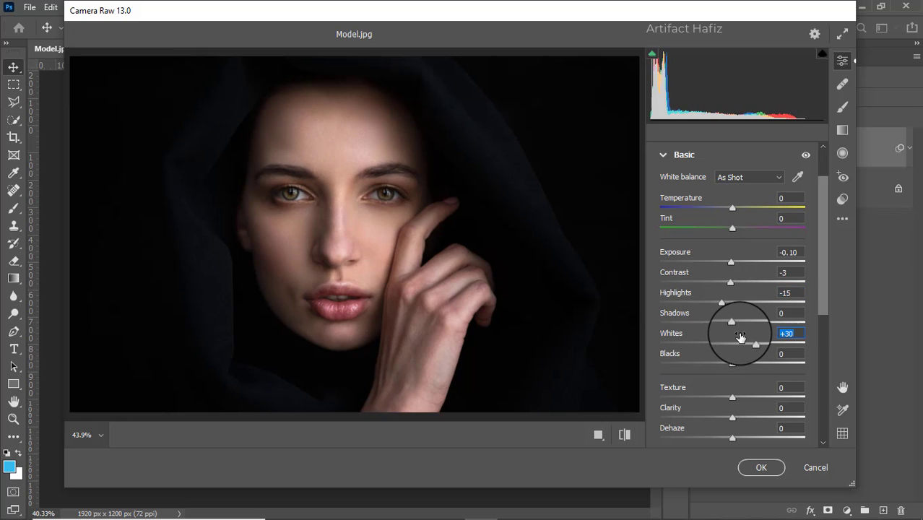
mouse_move(756, 344)
left_mouse_down()
mouse_move(748, 348)
mouse_move(730, 322)
mouse_move(772, 327)
mouse_move(752, 331)
left_mouse_up()
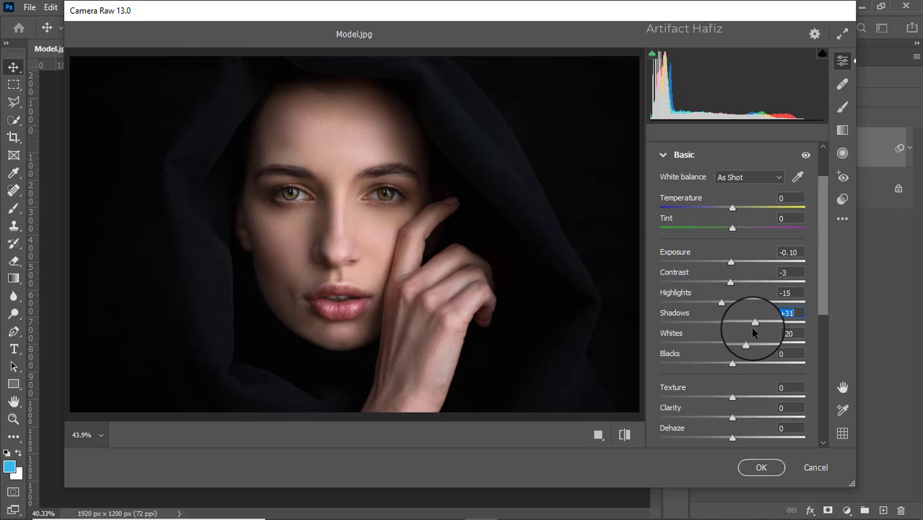
mouse_move(733, 363)
left_mouse_down()
mouse_move(717, 365)
mouse_move(745, 363)
left_mouse_up()
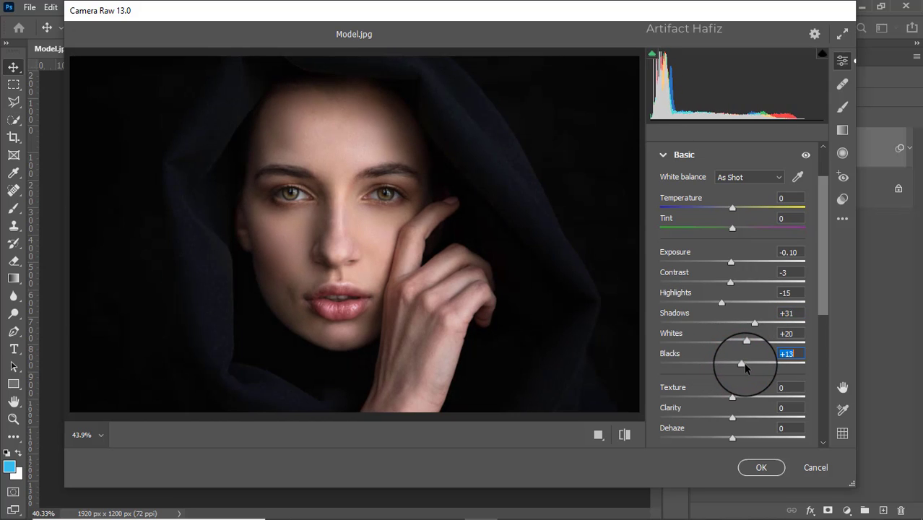
scroll(694, 375, "down", 3)
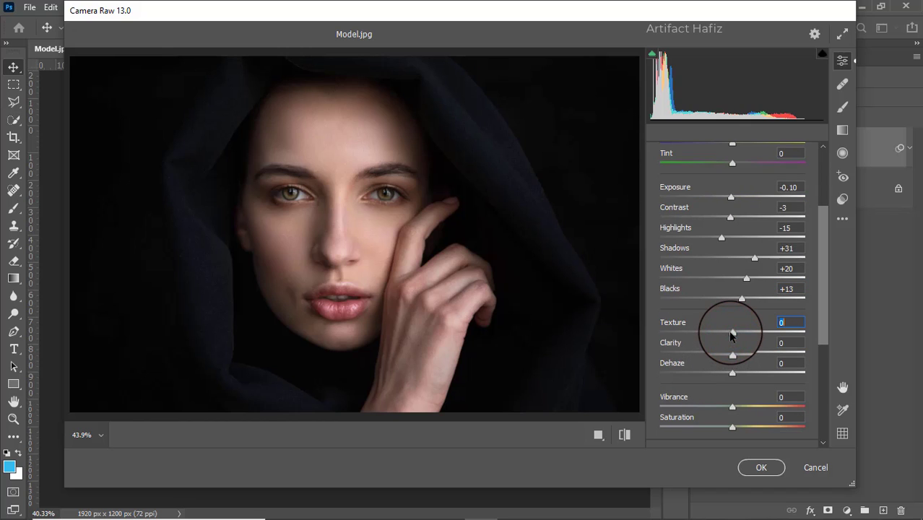
left_click_drag(731, 335, 737, 359)
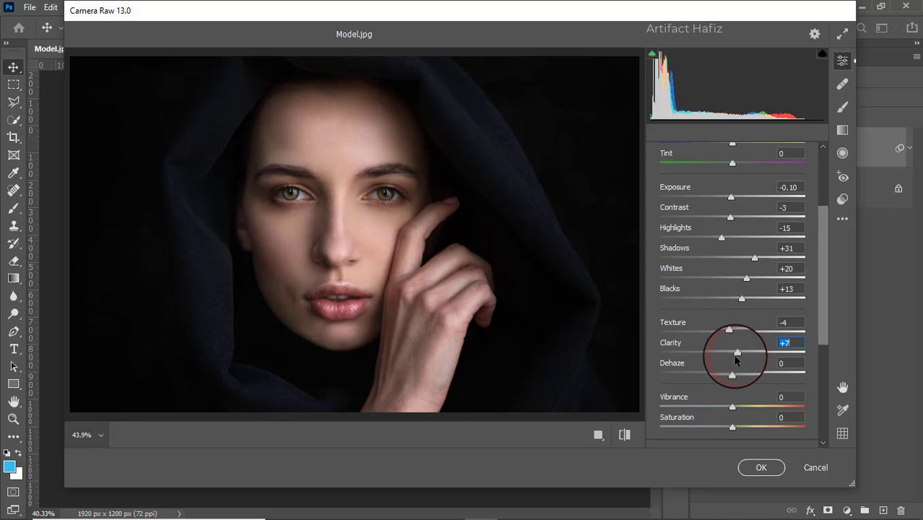
- Add two points to the main point curve, one at input 62, output 63 and one at input 190, output 197
scroll(735, 340, "down", 5)
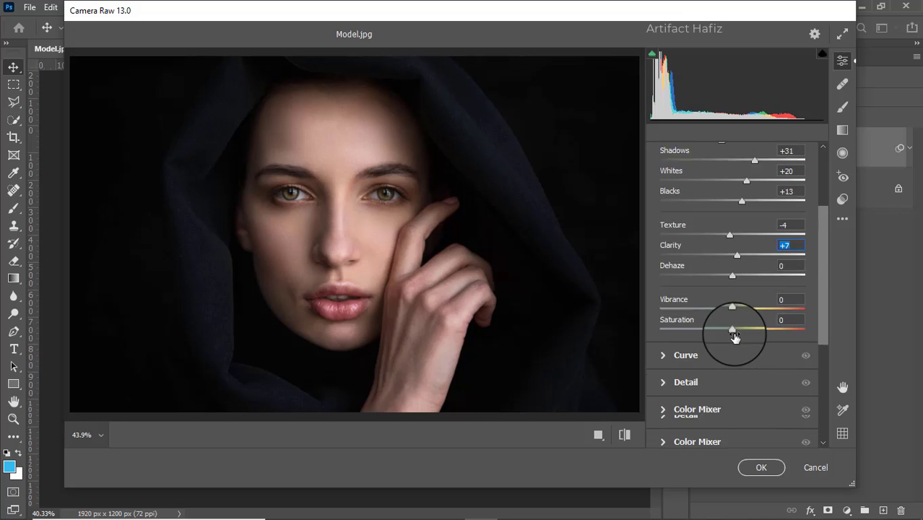
left_click(665, 324)
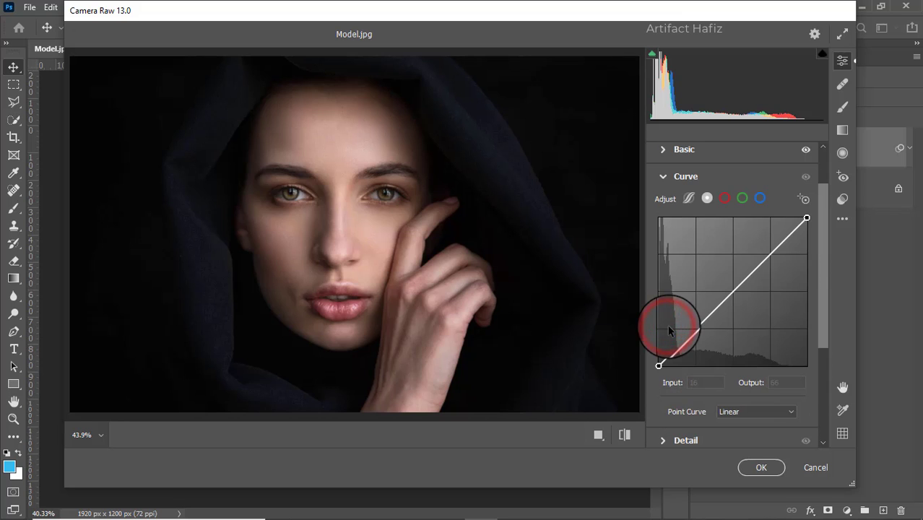
left_click(693, 329)
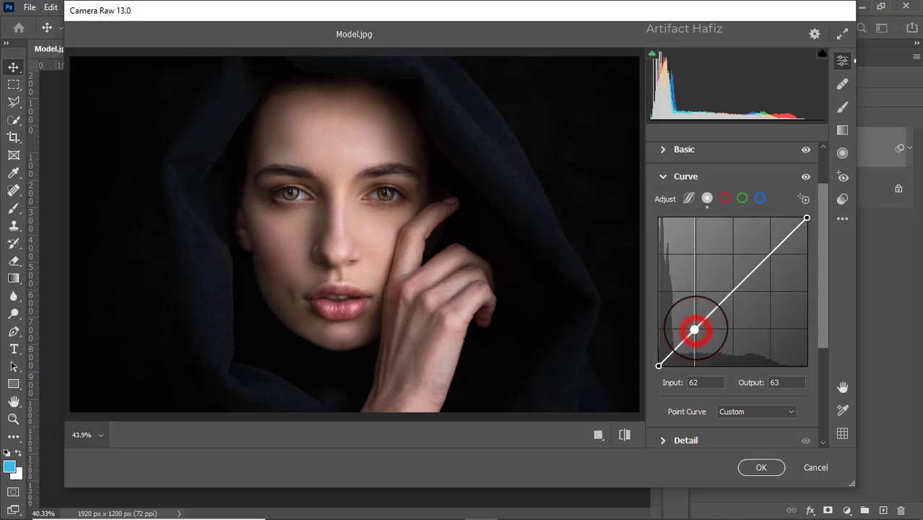
left_click(767, 252)
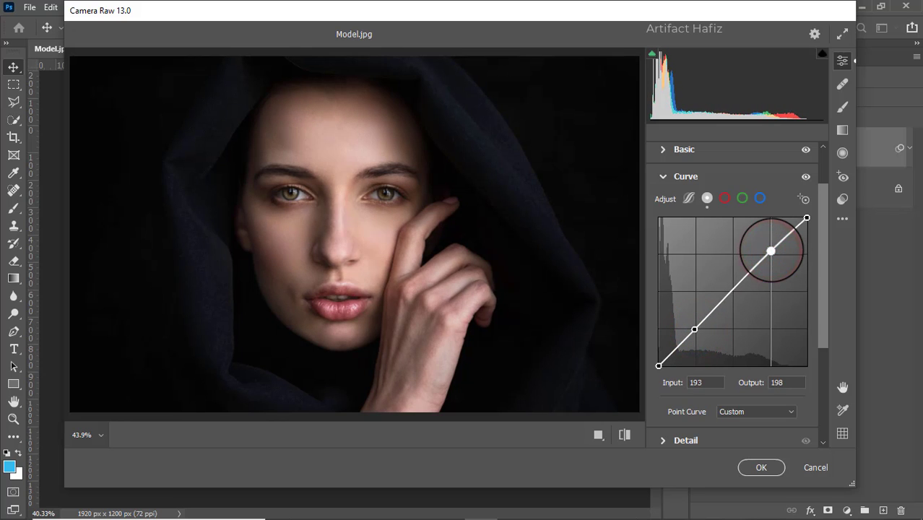
left_click_drag(768, 251, 769, 252)
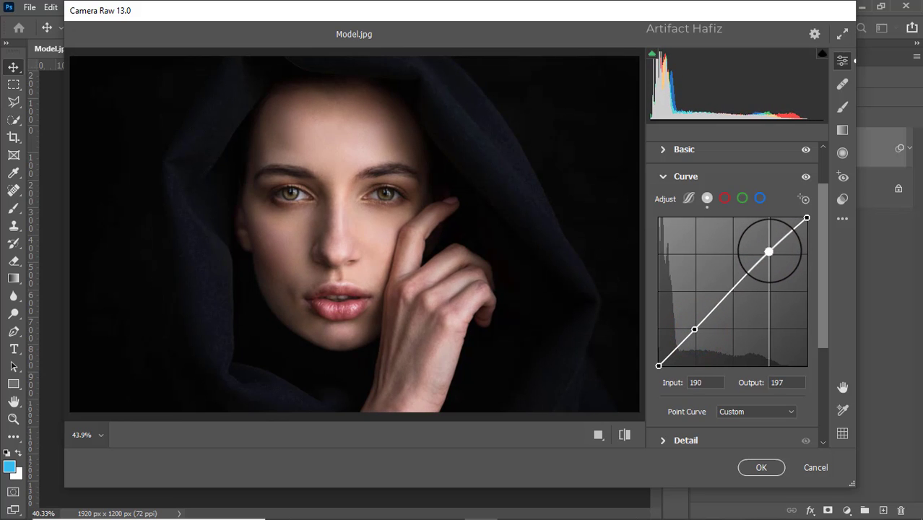
scroll(732, 295, "down", 3)
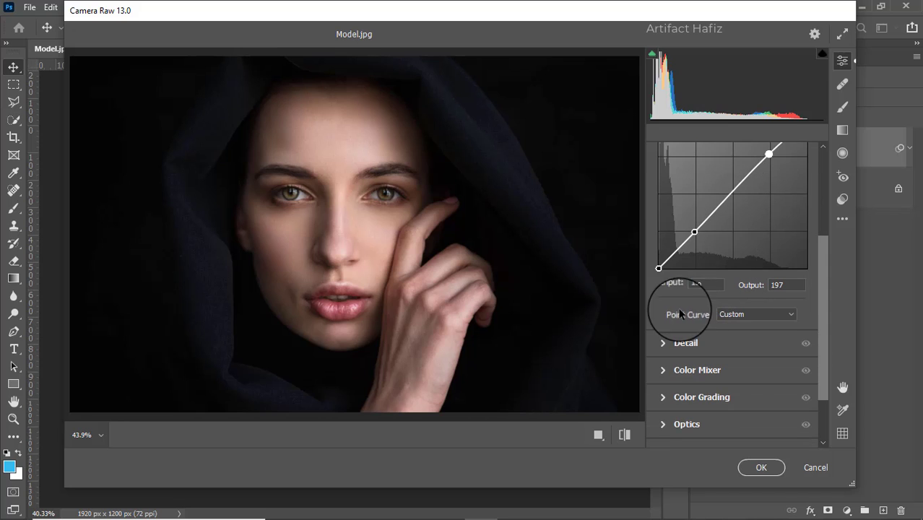
left_click(663, 344)
scroll(663, 304, "down", 1)
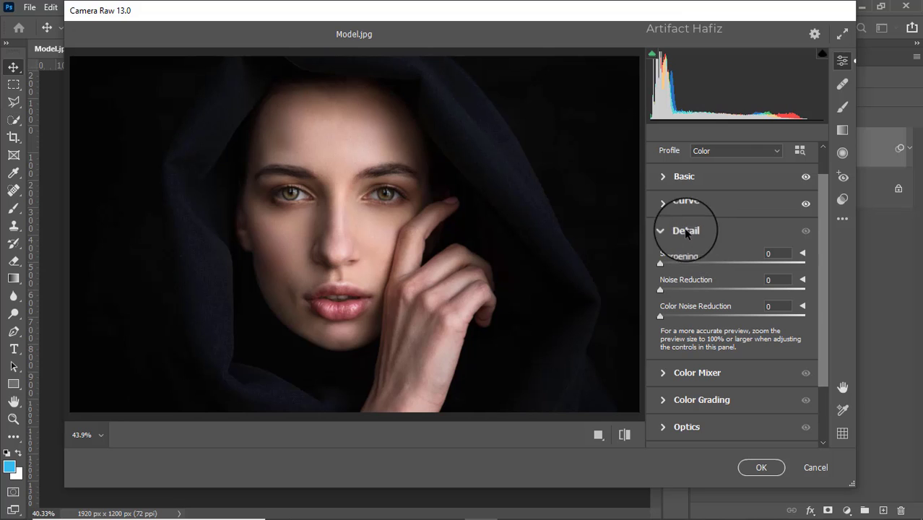
left_click(663, 202)
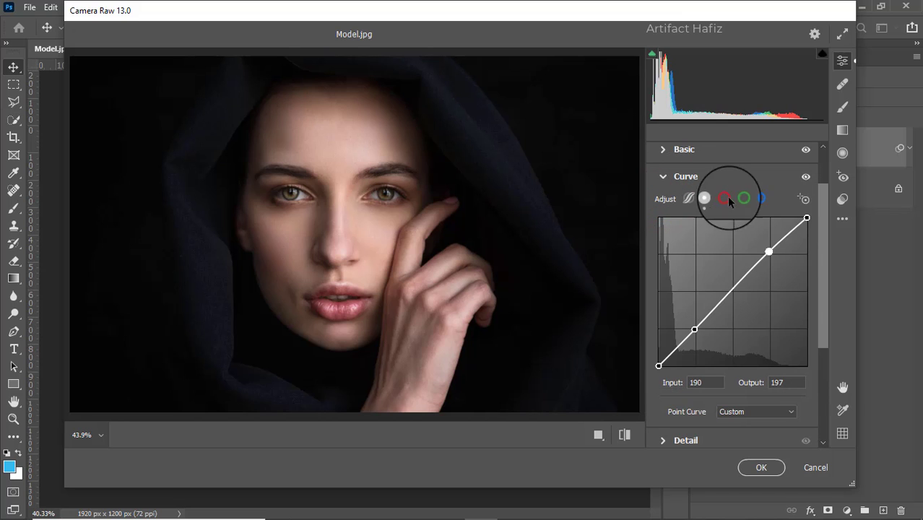
- Raise the black point of the blue channel curve to an output of 3
left_click(761, 198)
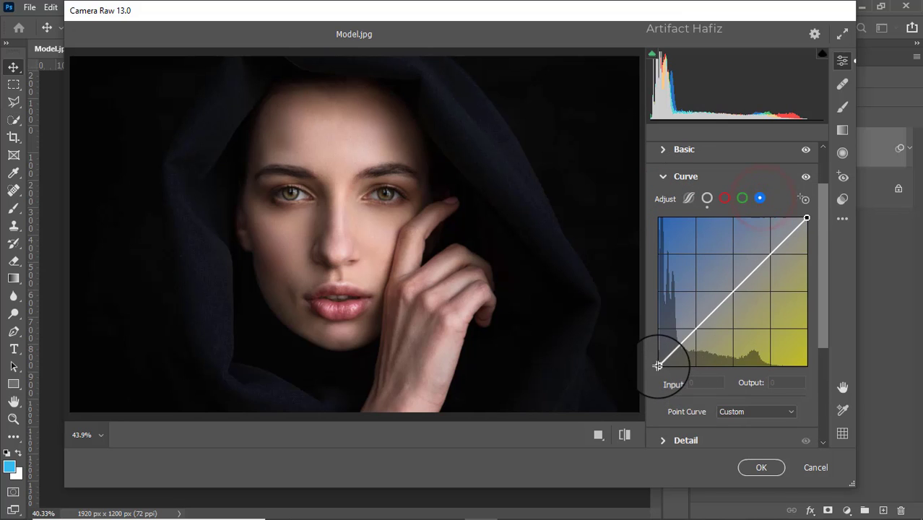
left_click_drag(658, 366, 659, 364)
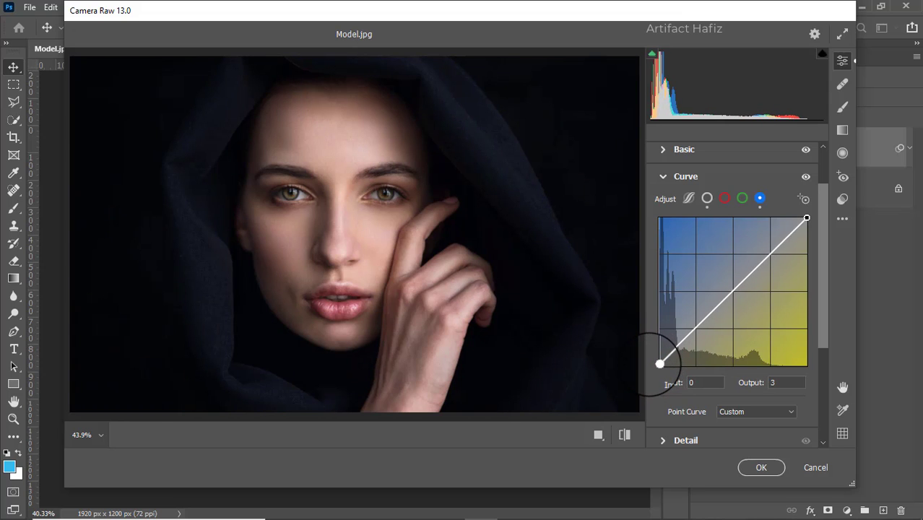
left_click(788, 382)
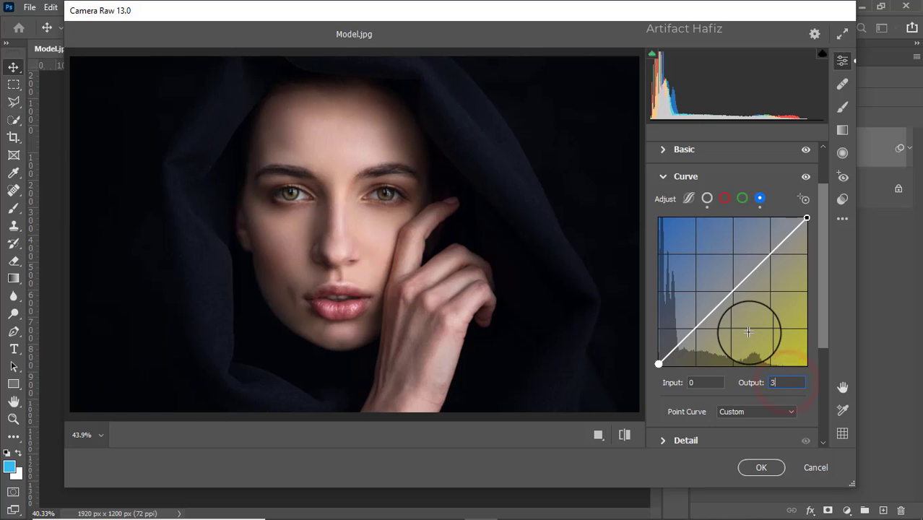
- Raise the black point of the main point curve to an output of 13, keeping its input at 0
scroll(736, 298, "down", 3)
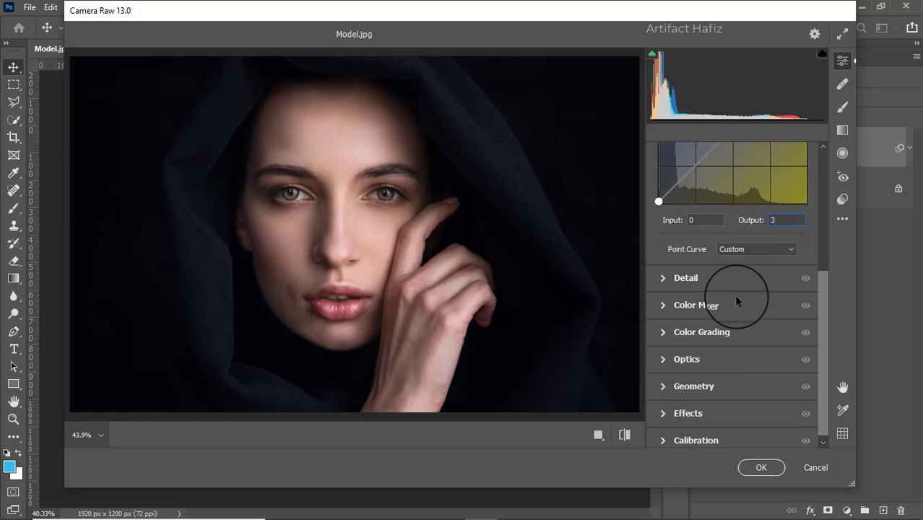
scroll(734, 294, "down", 1)
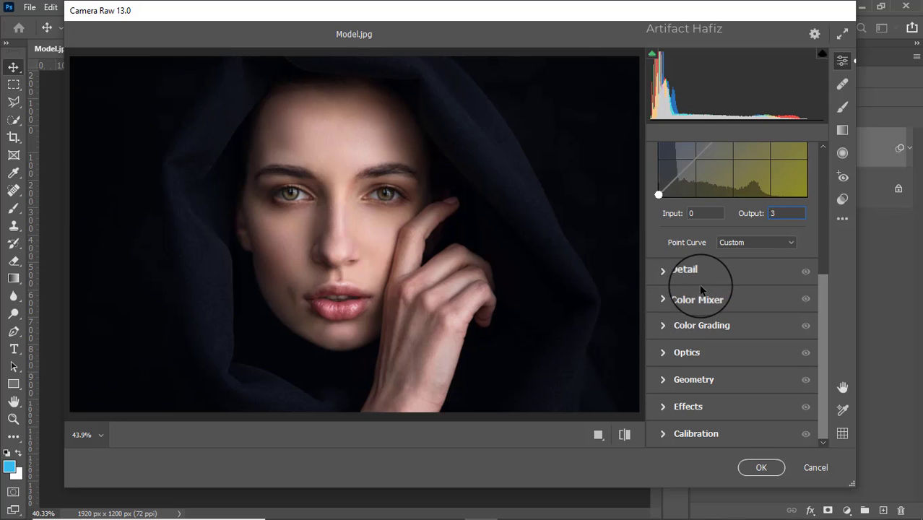
scroll(690, 278, "up", 3)
scroll(699, 285, "up", 2)
left_click(707, 192)
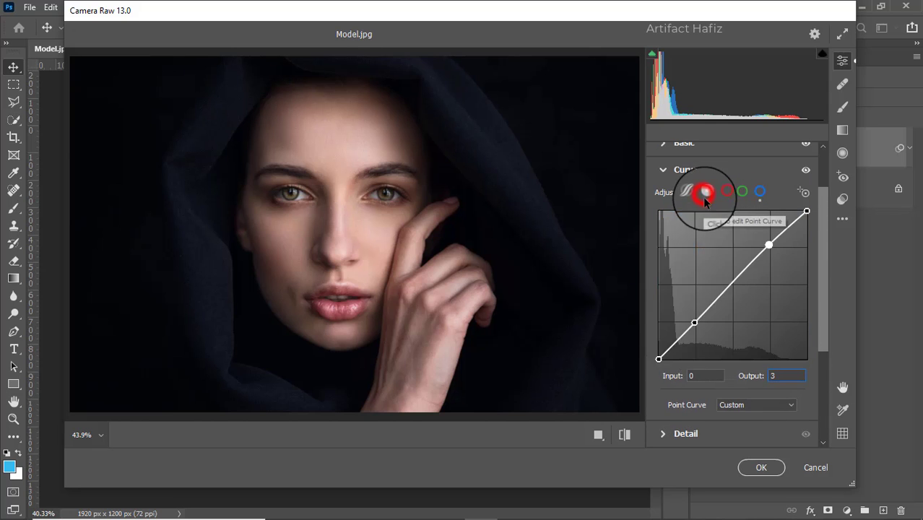
left_click(657, 358)
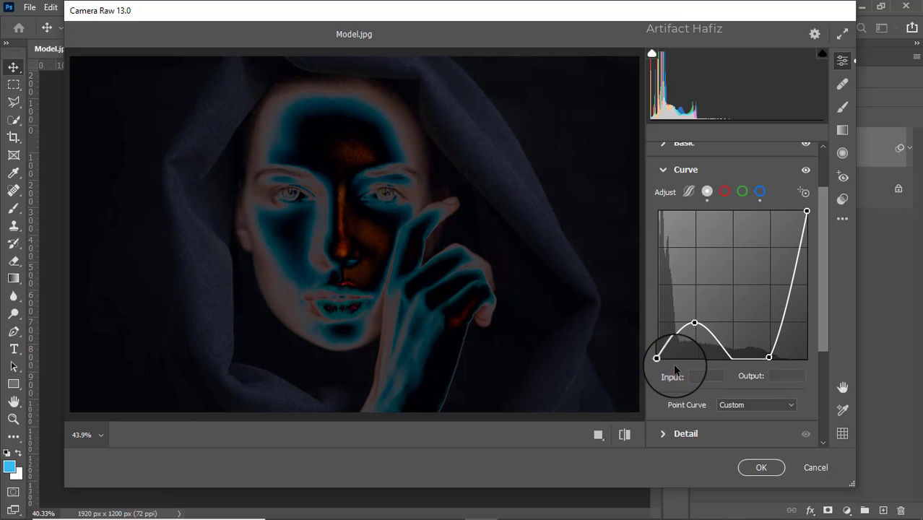
key("ctrl+z")
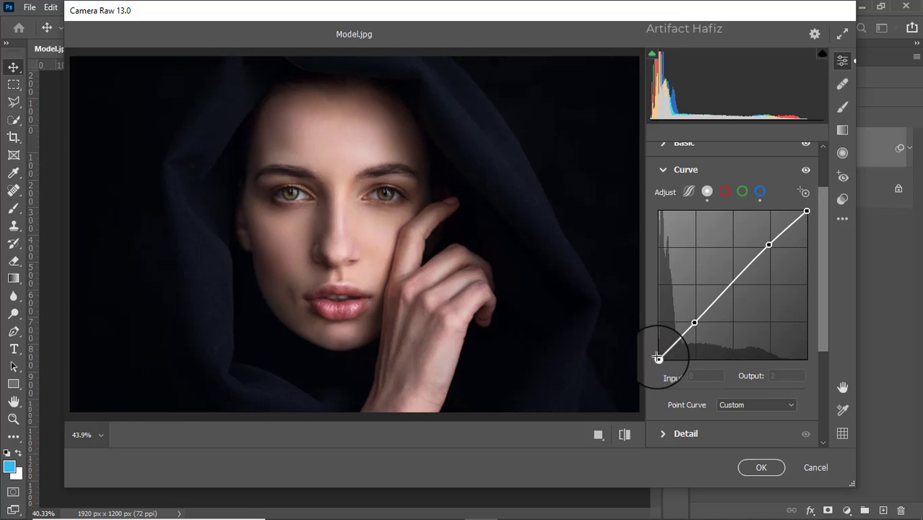
left_click_drag(659, 359, 661, 352)
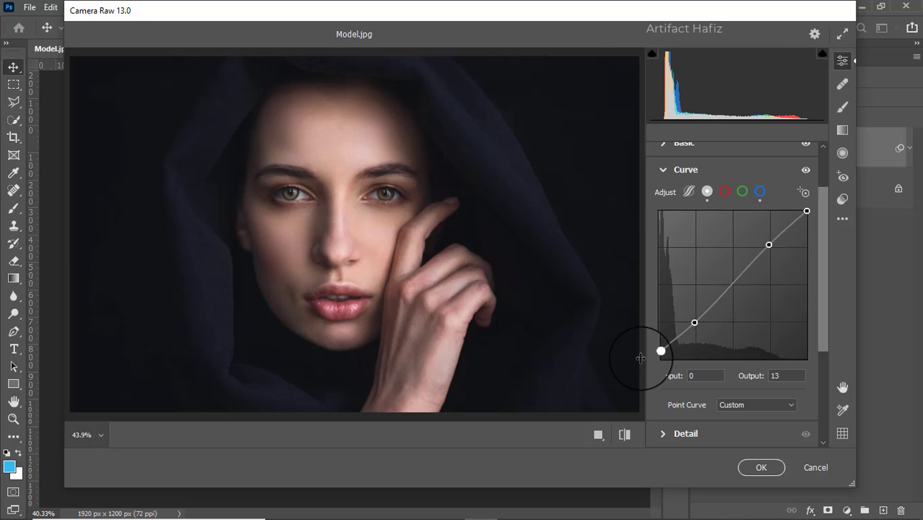
- Set Noise Reduction to 5 and Sharpening to 11 in the detail adjustments
scroll(737, 293, "down", 2)
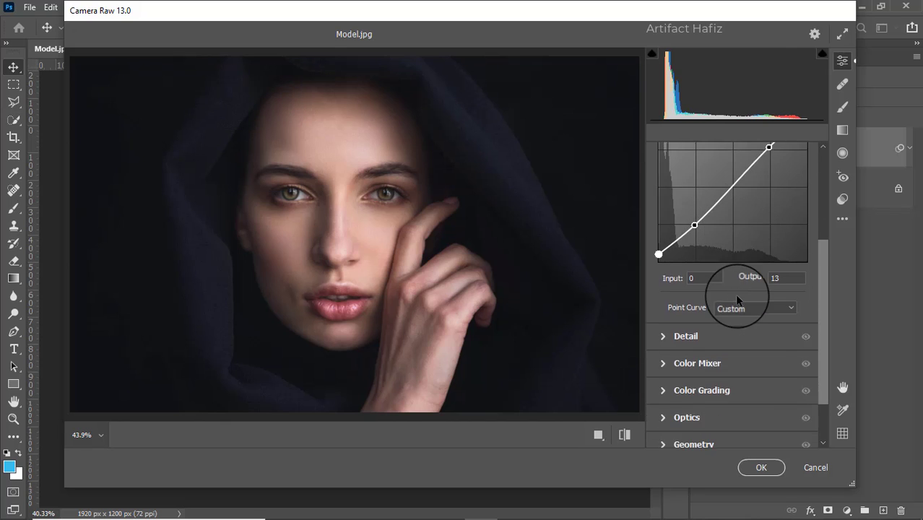
scroll(734, 293, "down", 2)
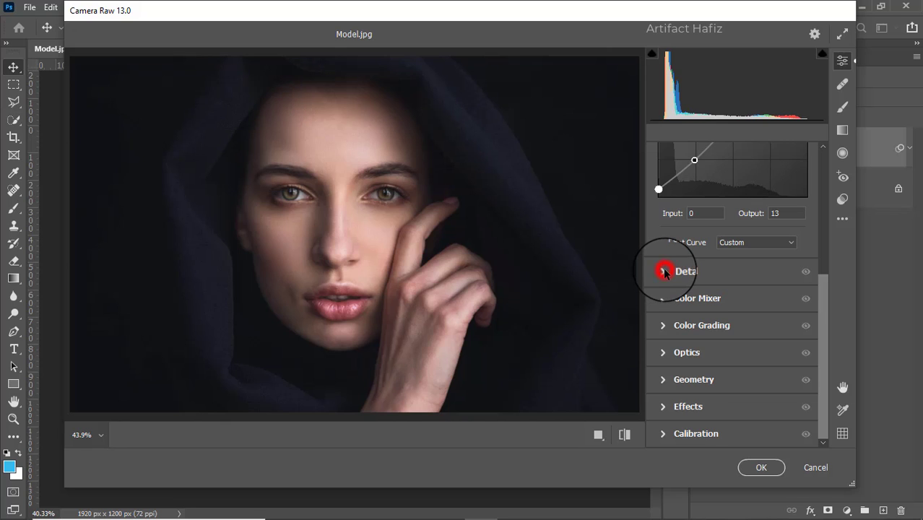
left_click(664, 272)
left_click_drag(659, 323, 671, 297)
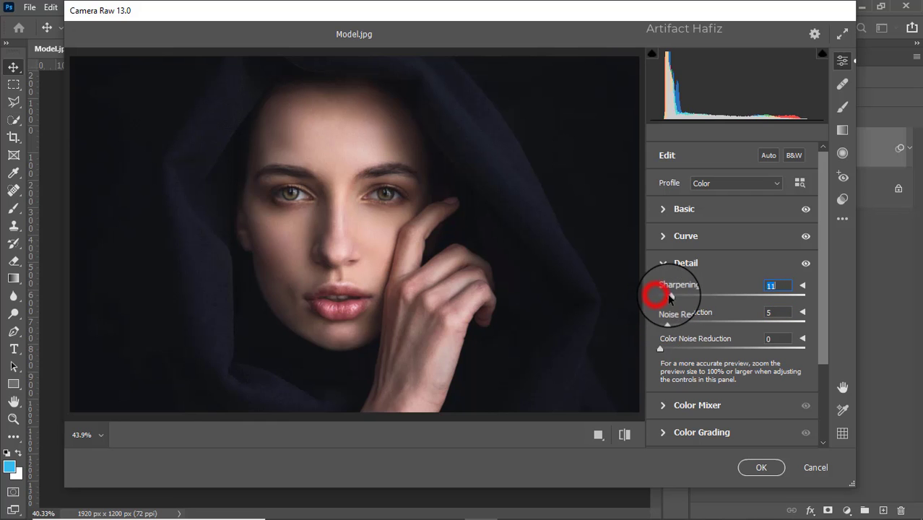
- Set the Color Mixer saturation to +11 for Reds, +12 for Oranges, -10 for Yellows, +8 for Aquas and +15 for Blues
scroll(728, 307, "down", 3)
left_click(664, 310)
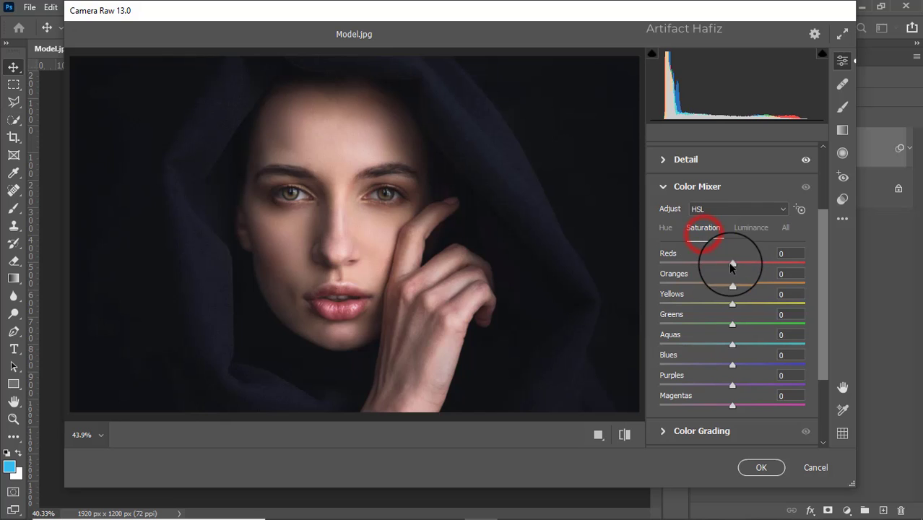
mouse_move(731, 264)
left_mouse_down()
mouse_move(756, 269)
mouse_move(738, 268)
left_mouse_up()
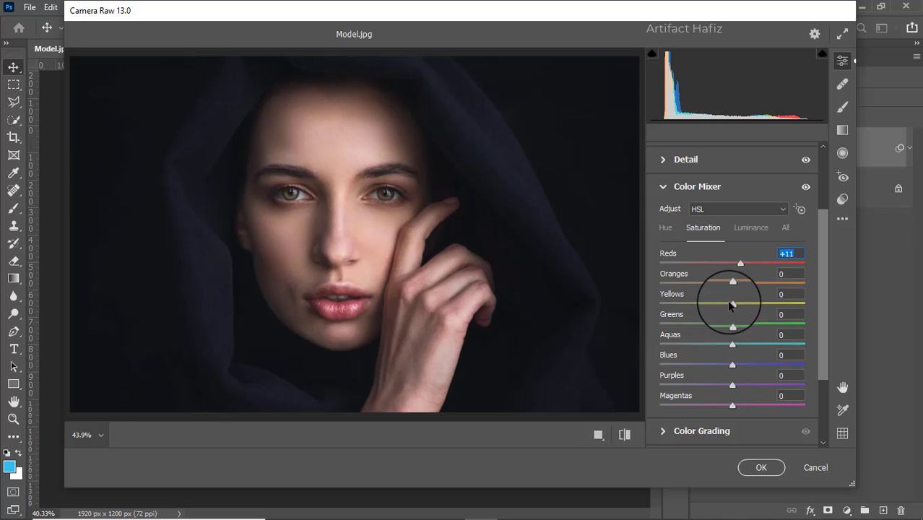
mouse_move(732, 304)
left_mouse_down()
mouse_move(679, 304)
mouse_move(810, 300)
mouse_move(693, 309)
mouse_move(725, 304)
left_mouse_up()
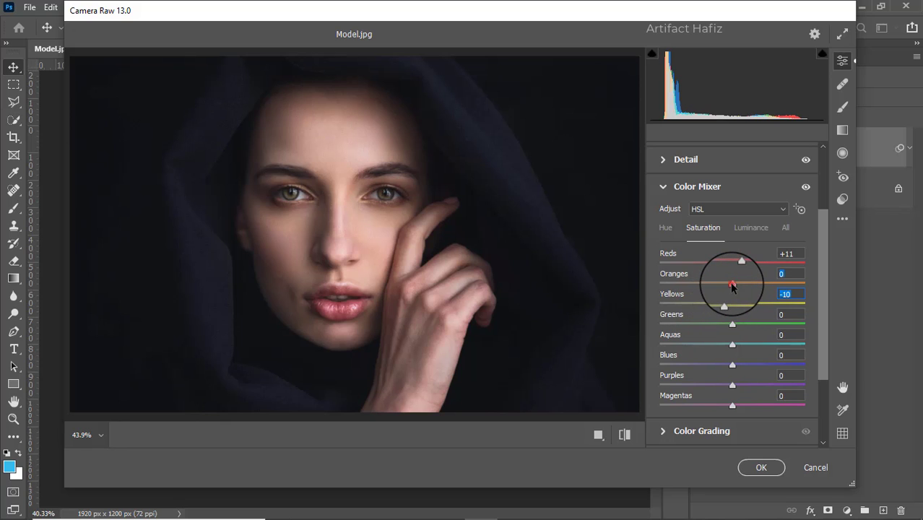
left_click_drag(731, 284, 749, 285)
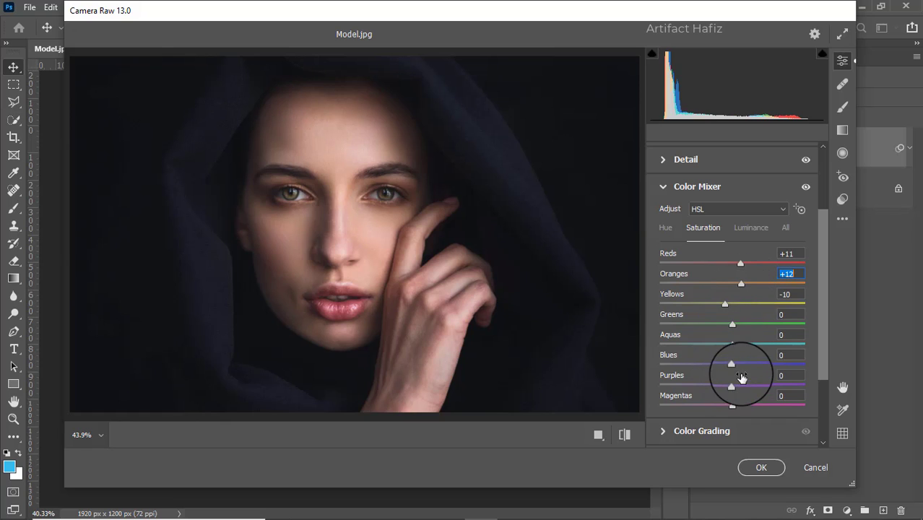
left_click_drag(733, 368, 738, 344)
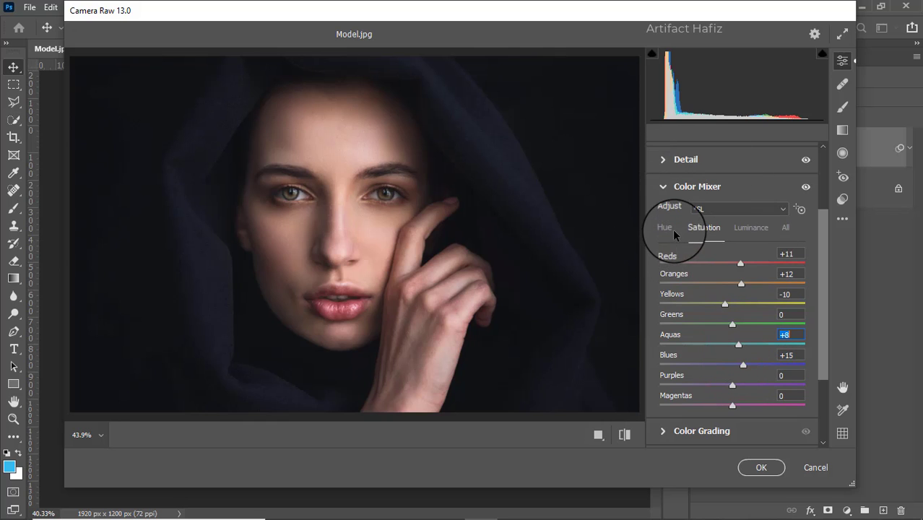
- Set the luminance of the Reds to +3 in the Color Mixer
left_click(748, 227)
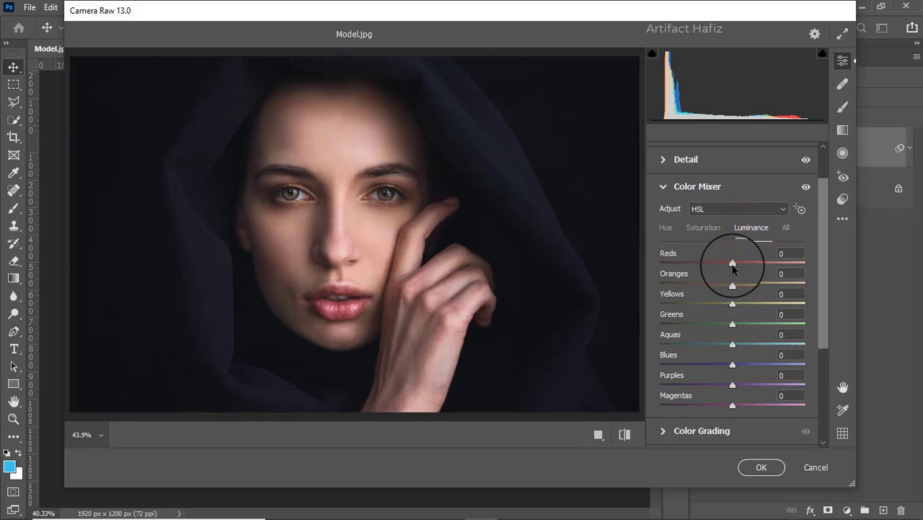
left_click_drag(732, 266, 755, 269)
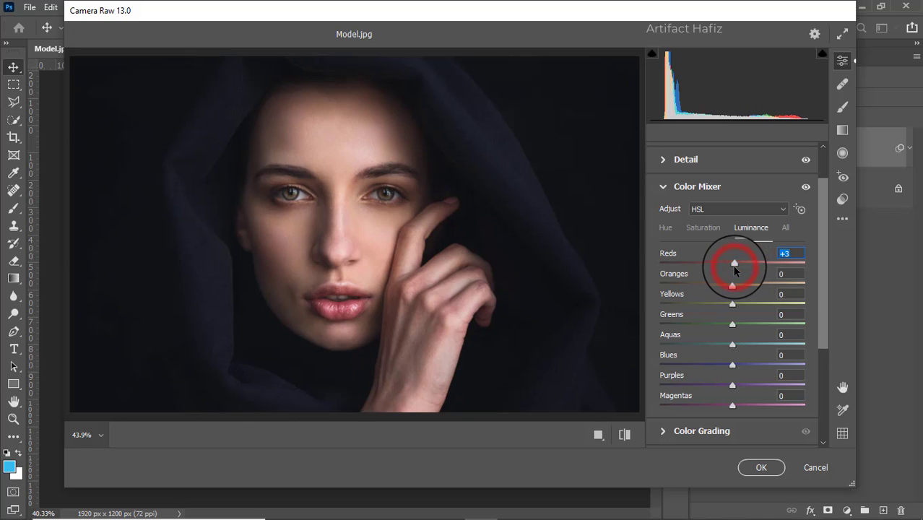
- Set the Color Mixer hue to -100 for both Aquas and Blues
left_click(665, 228)
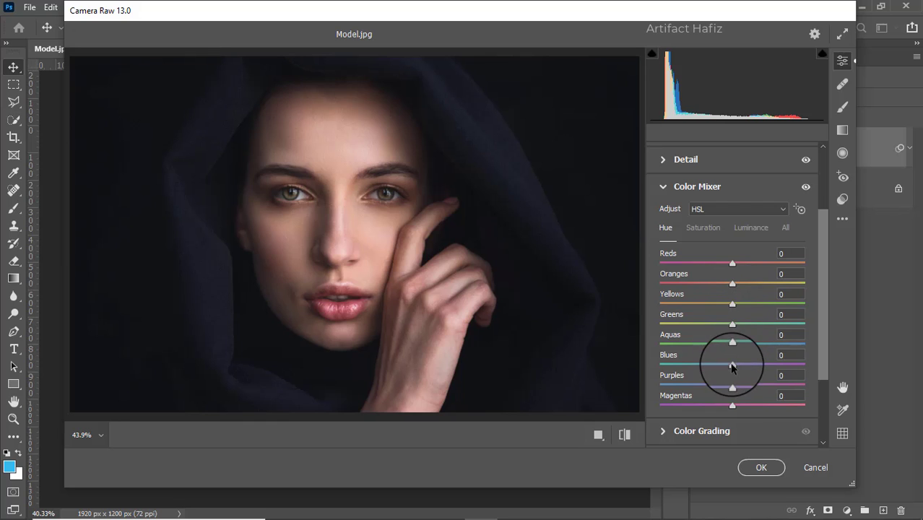
left_click_drag(732, 365, 699, 370)
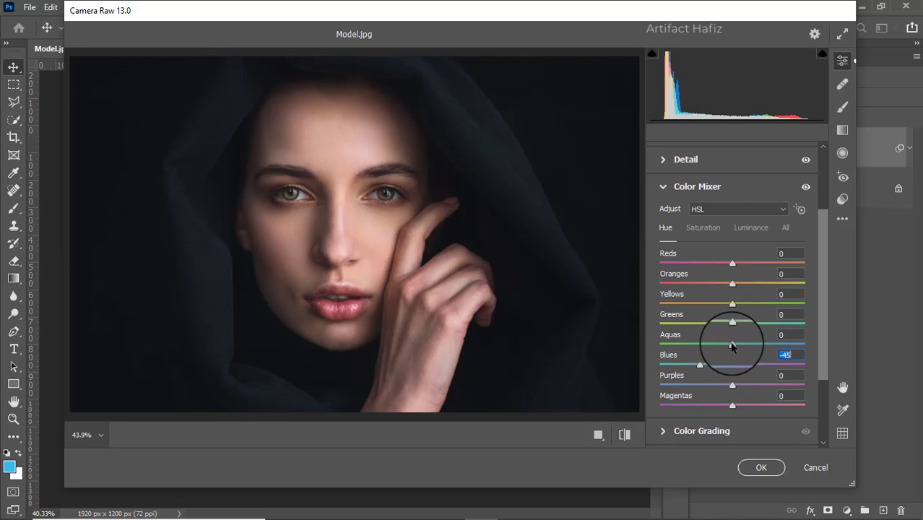
left_click_drag(733, 345, 610, 349)
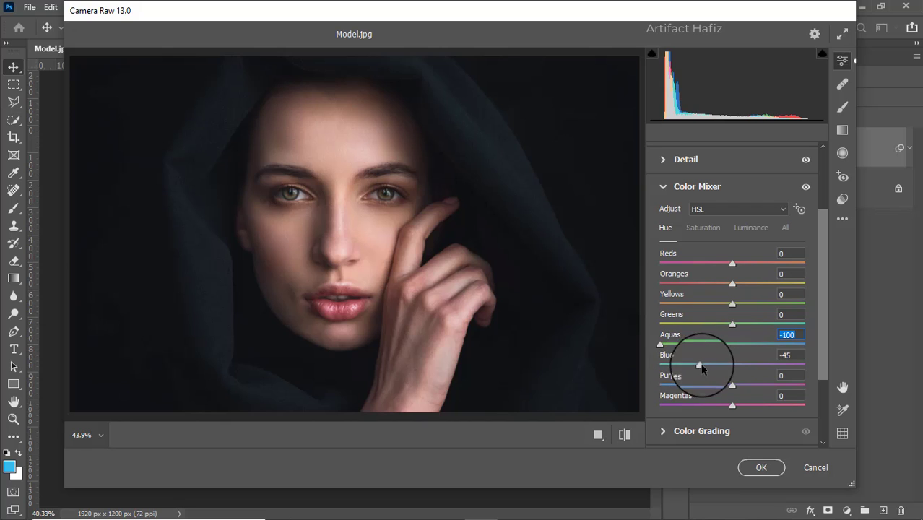
left_click_drag(699, 365, 589, 369)
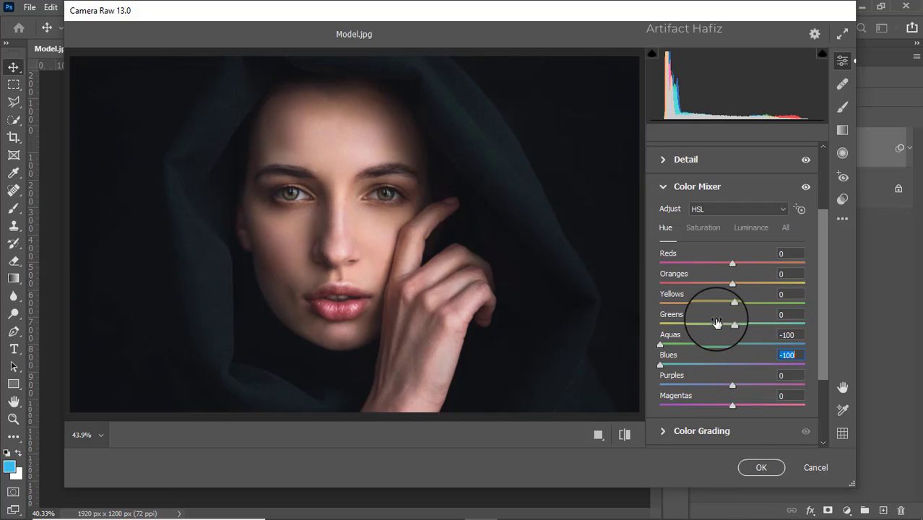
- In Color Grading, tint the midtones yellow with hue 63 and saturation 20, and shift the shadows to a subtle teal-green
scroll(700, 319, "down", 3)
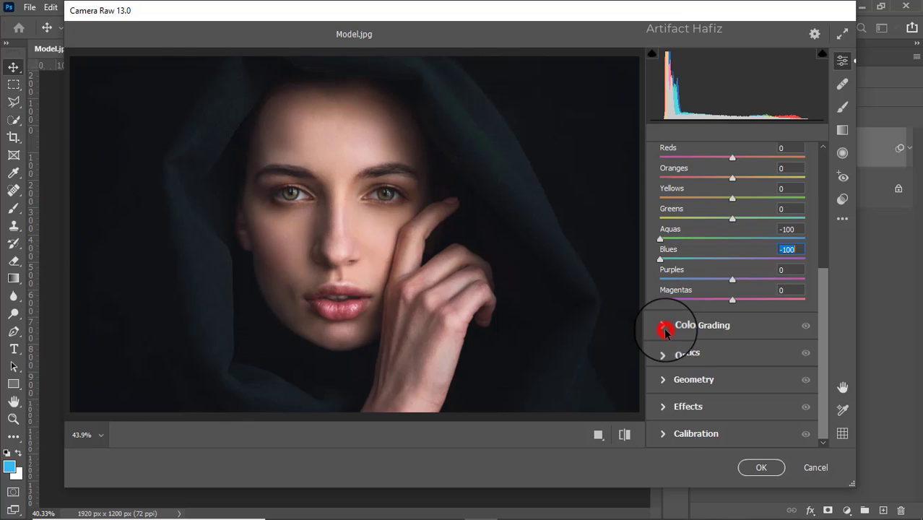
left_click(665, 329)
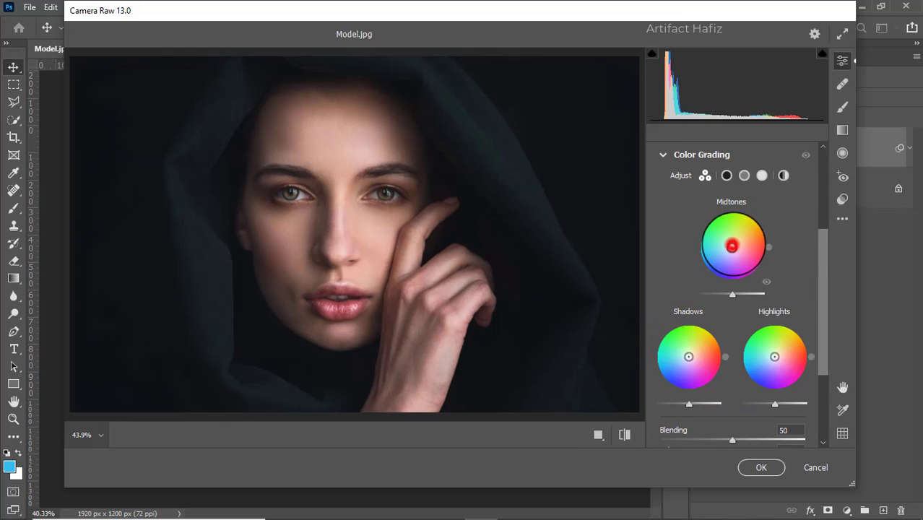
left_click_drag(732, 246, 735, 242)
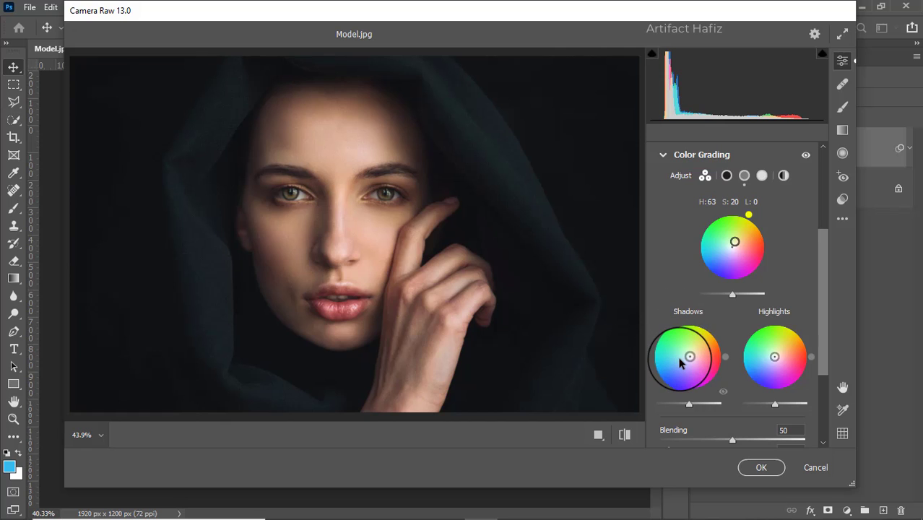
left_click_drag(688, 357, 687, 357)
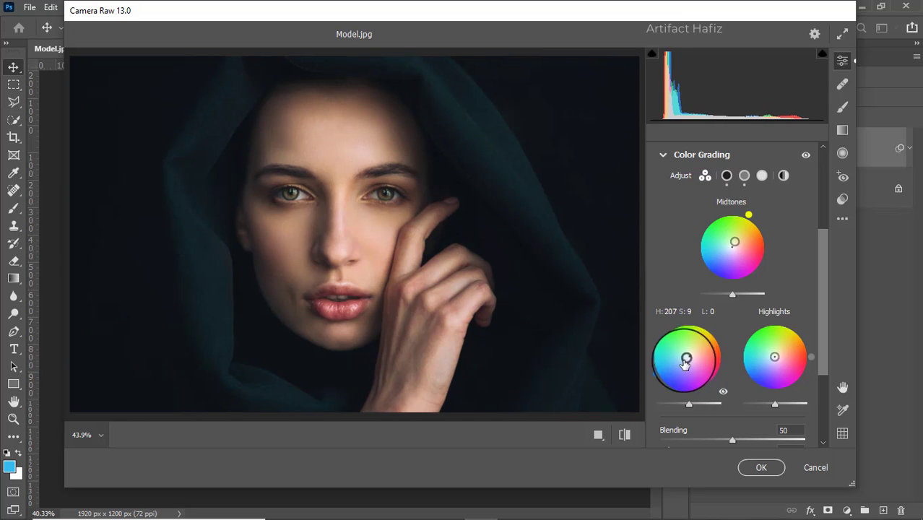
left_click_drag(657, 380, 641, 340)
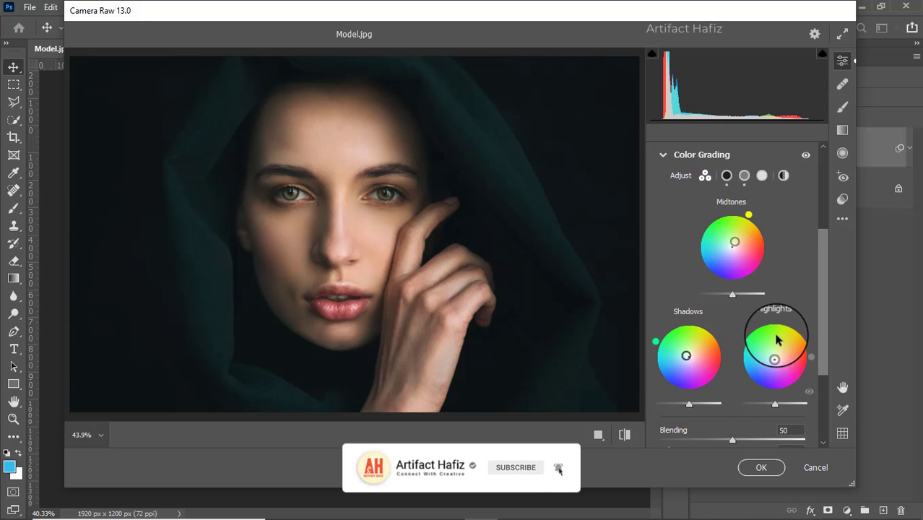
- Grade the highlights warm orange with hue 34, saturation 13 and luminance 5
left_click_drag(777, 363, 806, 341)
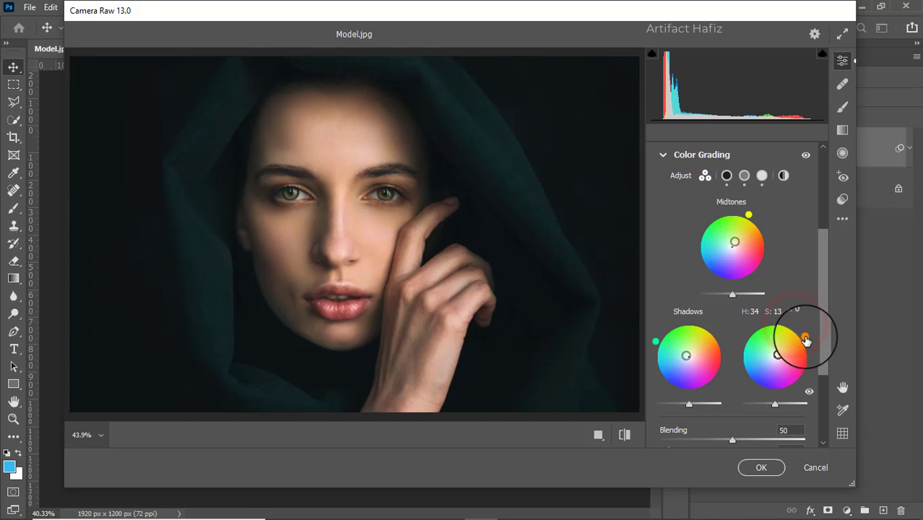
scroll(784, 357, "down", 2)
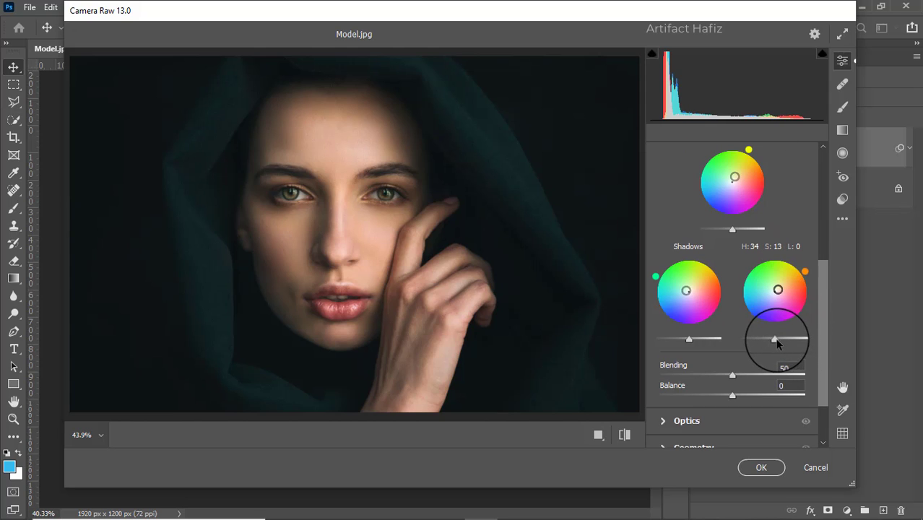
mouse_move(775, 338)
left_mouse_down()
mouse_move(748, 338)
mouse_move(811, 337)
mouse_move(773, 342)
left_mouse_up()
left_click_drag(770, 347, 779, 354)
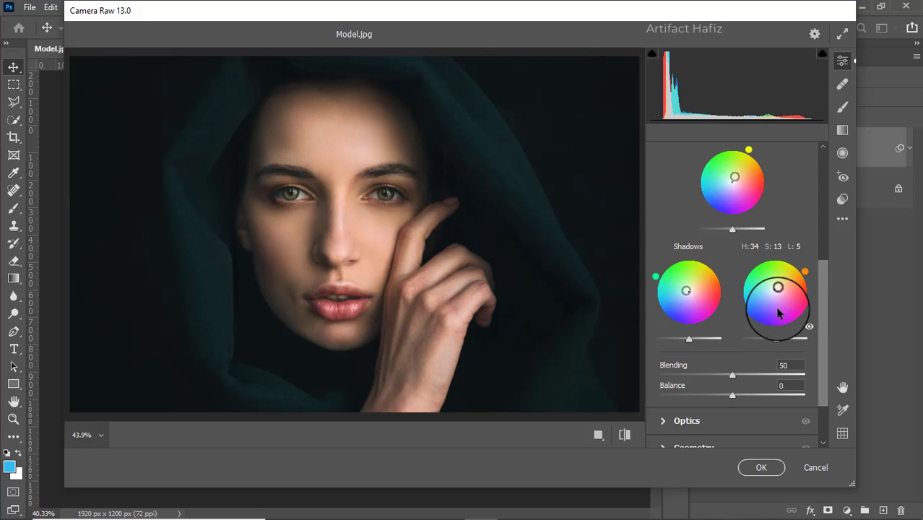
- Calibrate the primaries' saturation to -3 for Red, +2 for Green and +3 for Blue, and apply the Camera Raw filter
scroll(754, 316, "down", 1)
scroll(755, 319, "down", 1)
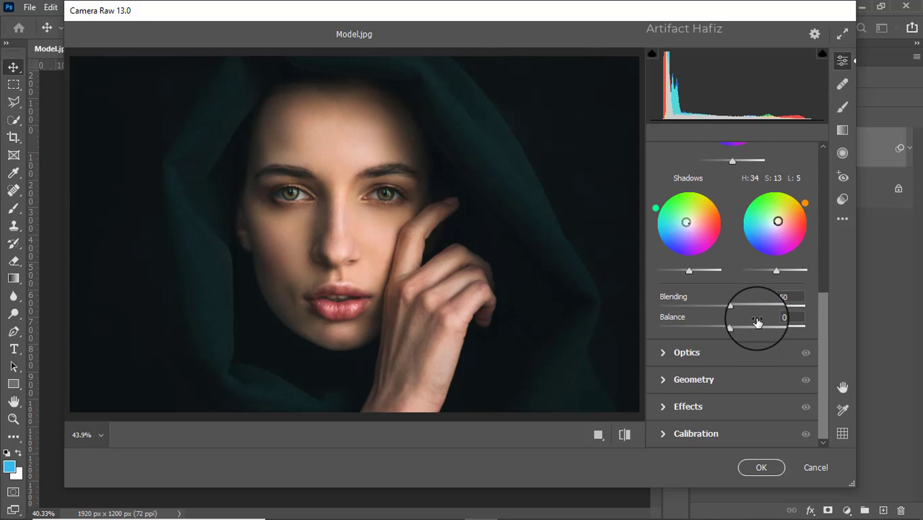
left_click(665, 434)
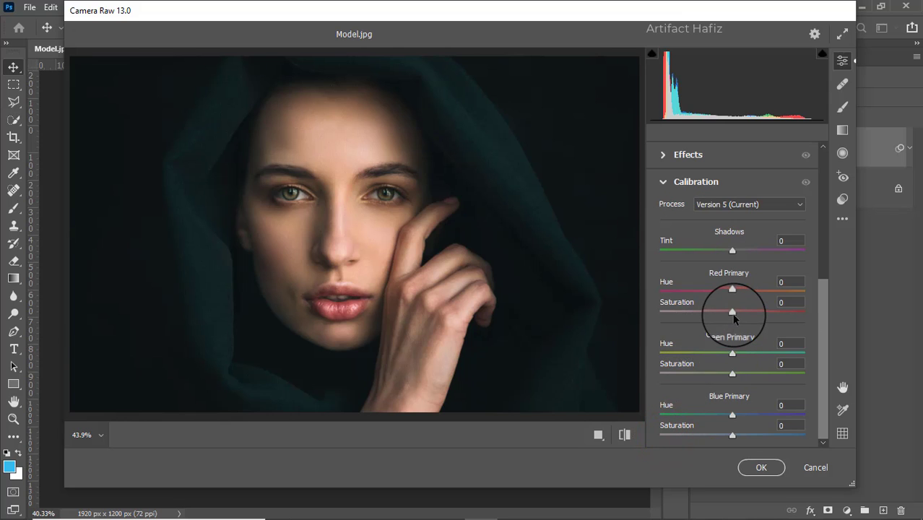
left_click_drag(732, 314, 730, 311)
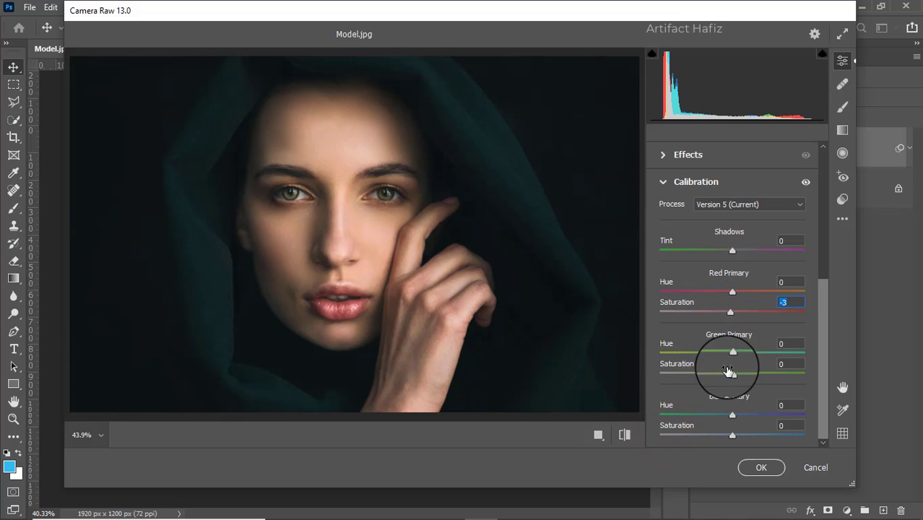
left_click_drag(732, 374, 734, 374)
left_click_drag(732, 436, 734, 436)
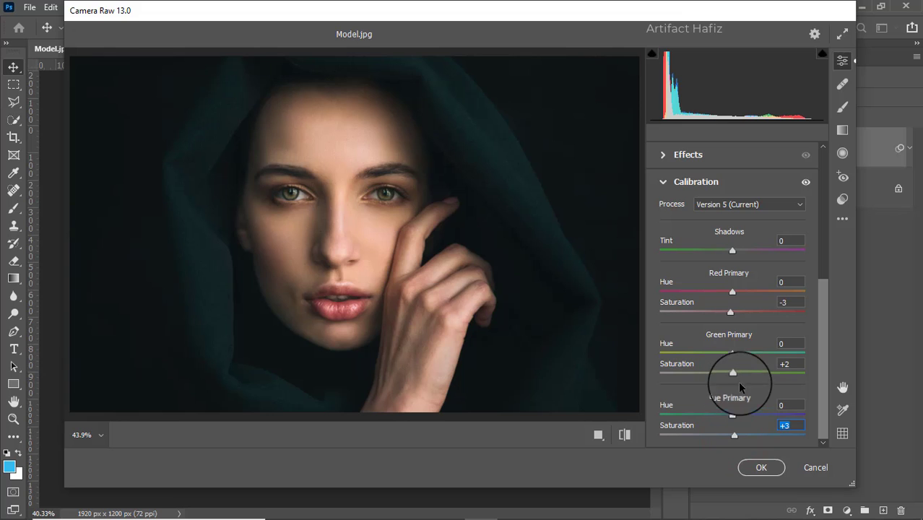
left_click(761, 468)
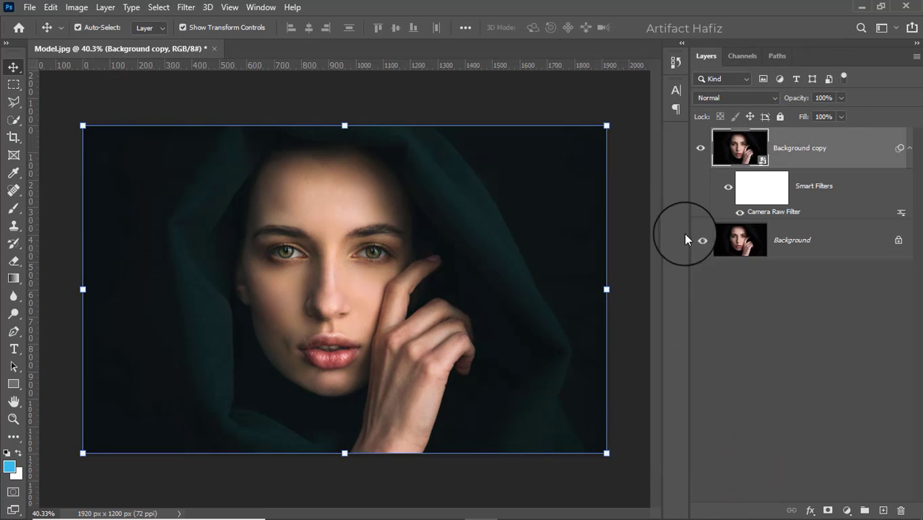
- Compare the portrait before and after grading by toggling the visibility of the Background copy layer
left_click(701, 147)
left_click(705, 147)
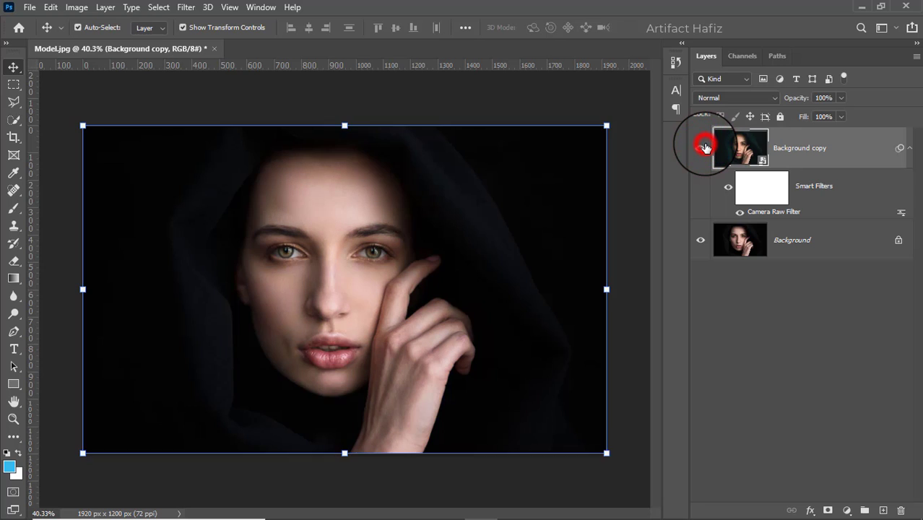
left_click(705, 147)
left_click(704, 147)
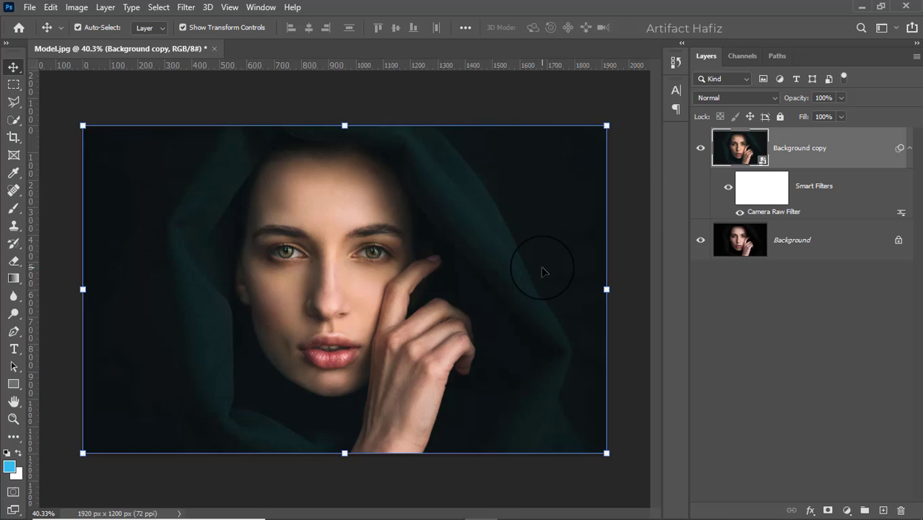
left_click(700, 148)
left_click(700, 148)
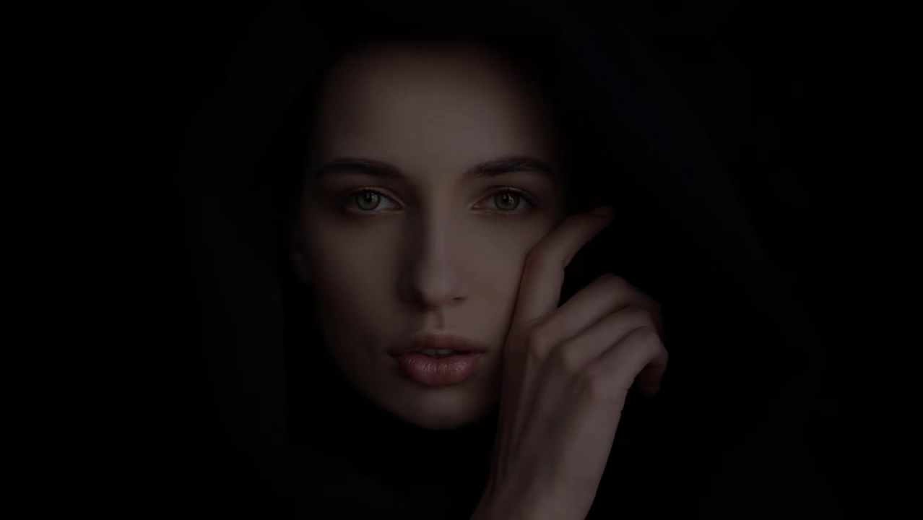